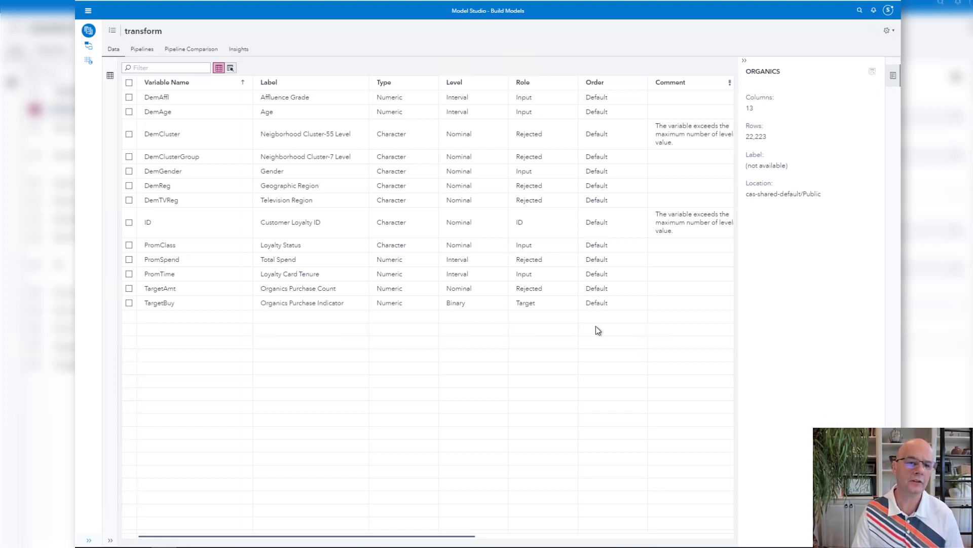
- From the pipeline diagram, open the Data Exploration node's Results page
left_click(142, 49)
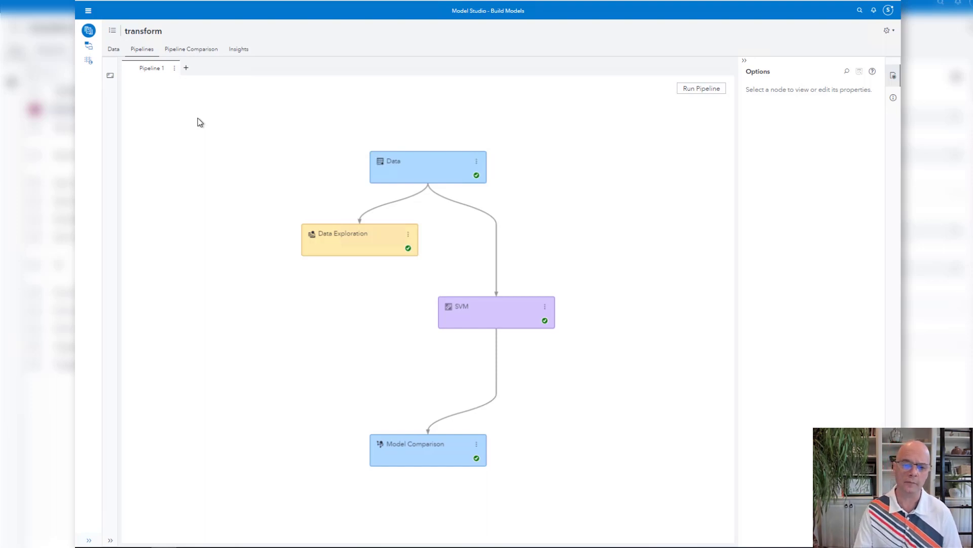
right_click(357, 250)
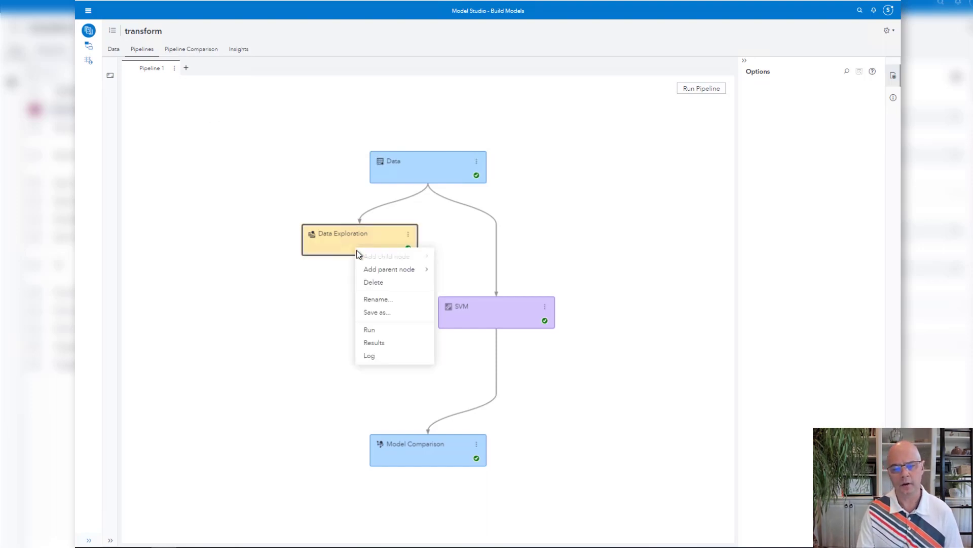
left_click(383, 344)
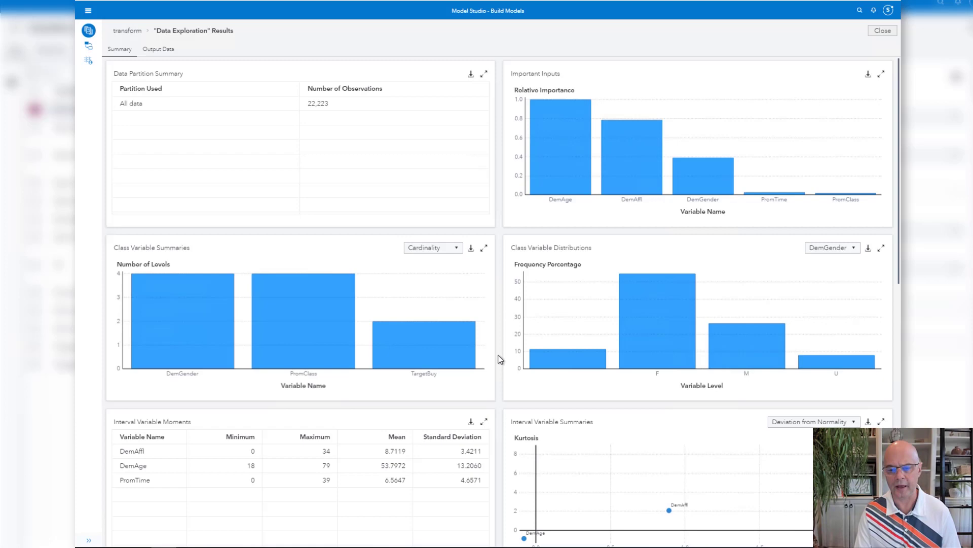
scroll(500, 368, "down", 2)
scroll(501, 368, "down", 1)
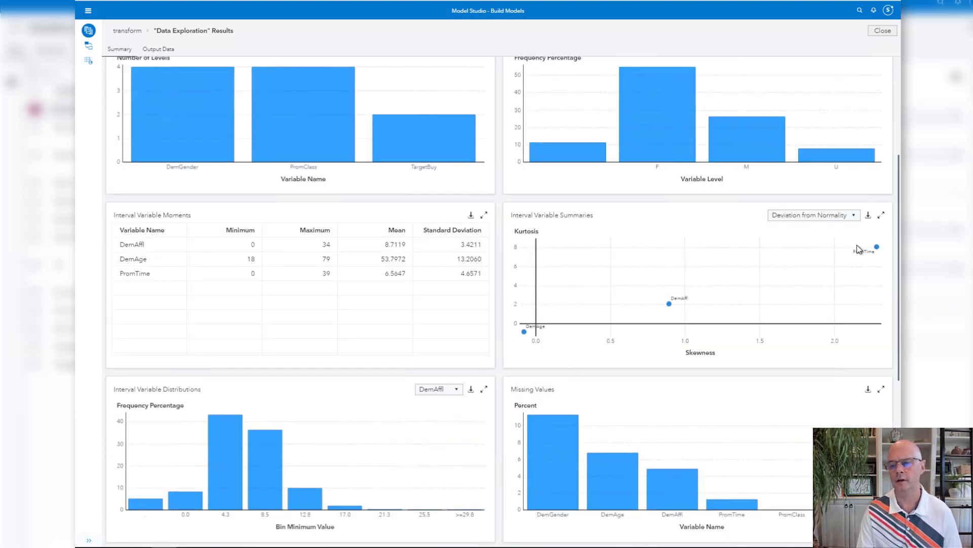
- Maximize the Interval Variable Summaries skewness-versus-kurtosis chart, where PromTime is most extreme
left_click(882, 215)
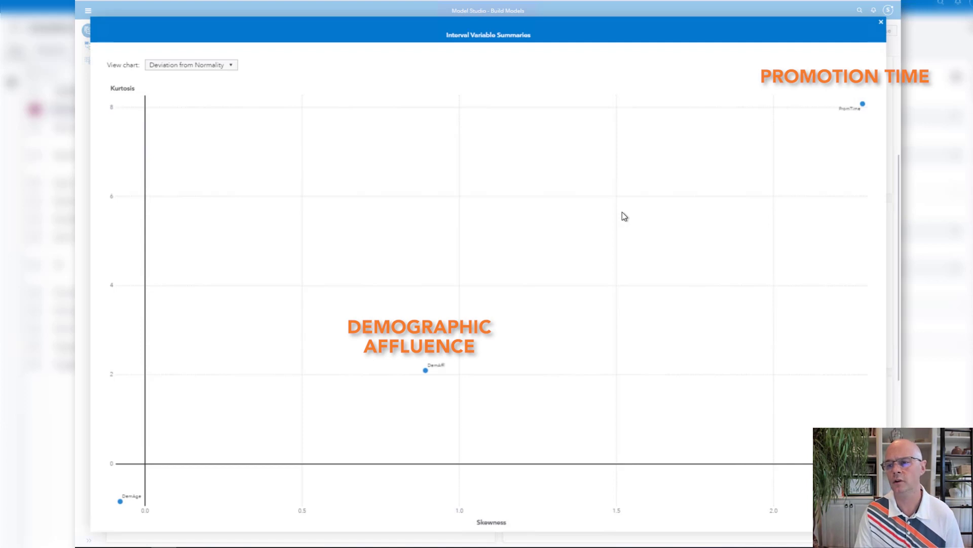
- Close the summaries chart and show PromTime's histogram in expanded Interval Variable Distributions
left_click(881, 23)
scroll(500, 327, "down", 3)
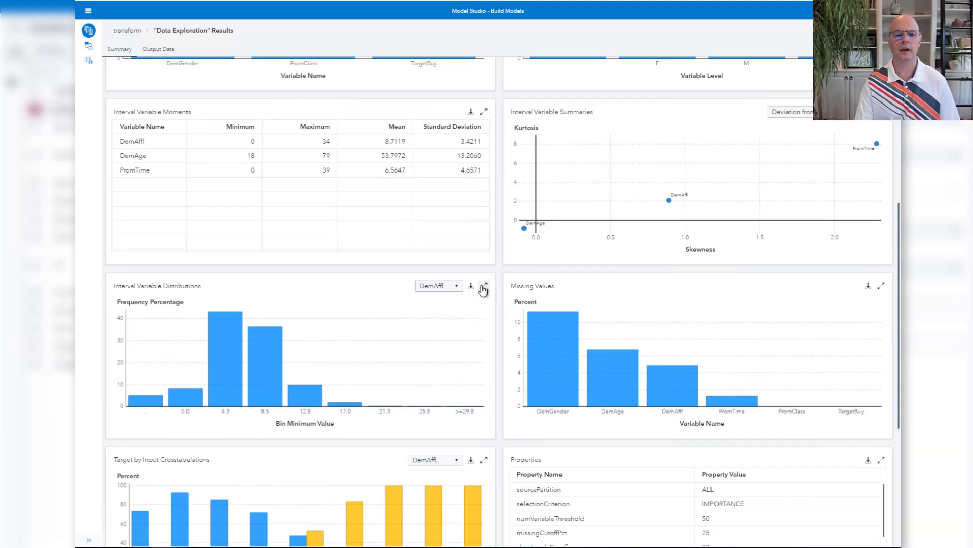
left_click(484, 287)
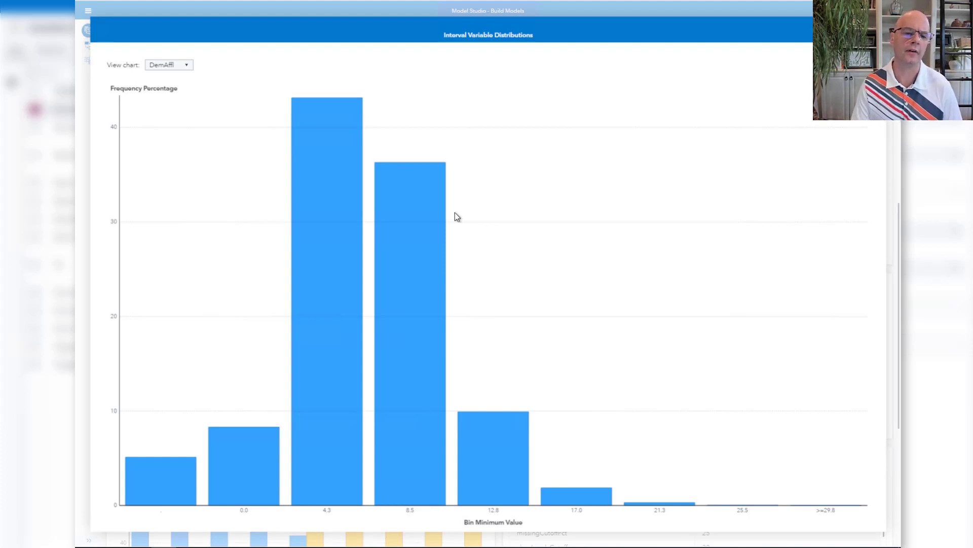
left_click(186, 65)
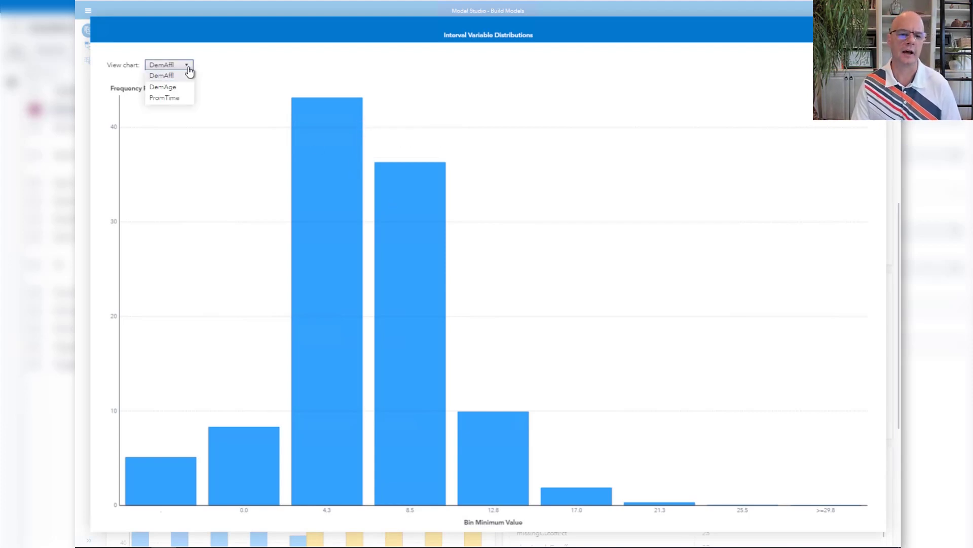
left_click(164, 97)
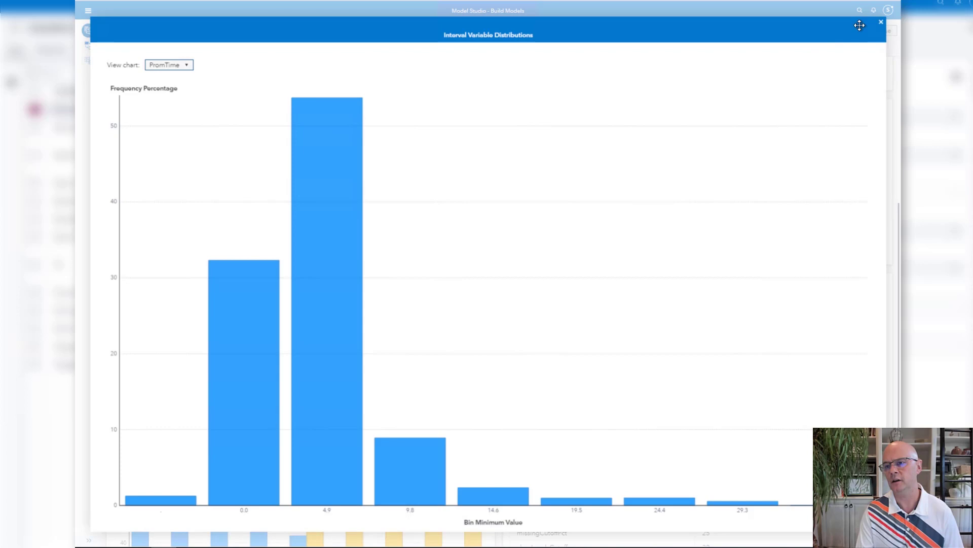
- Close the PromTime chart and the results, then list the 13 ORGANICS variables
left_click(881, 23)
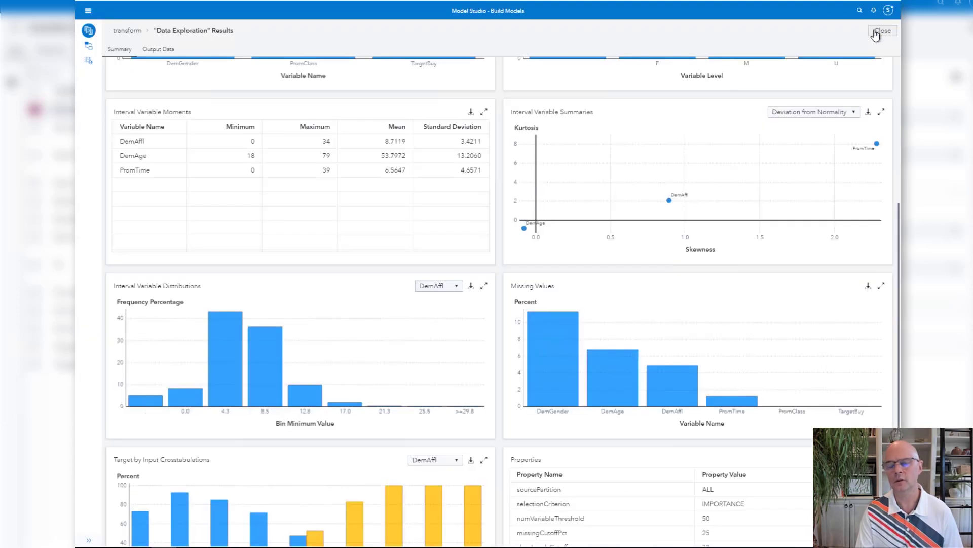
left_click(875, 34)
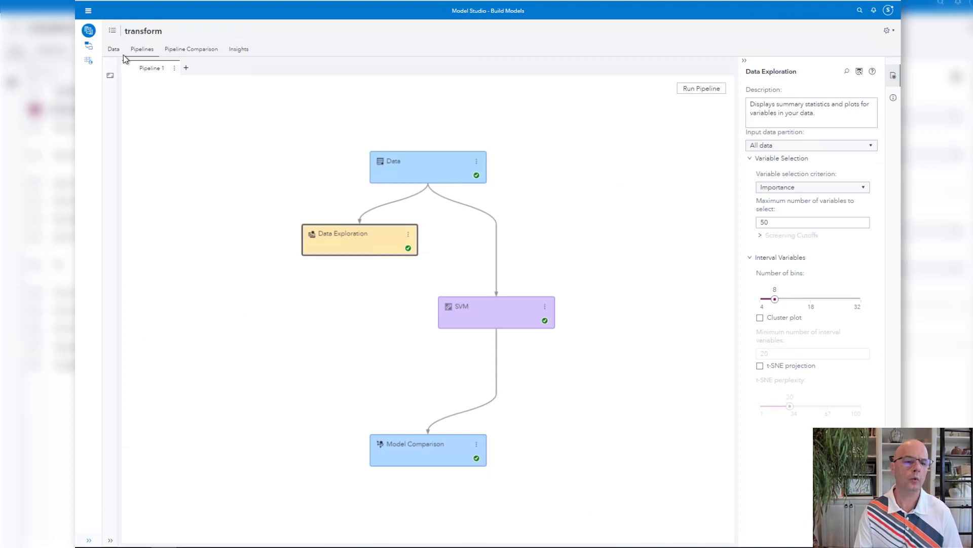
left_click(113, 50)
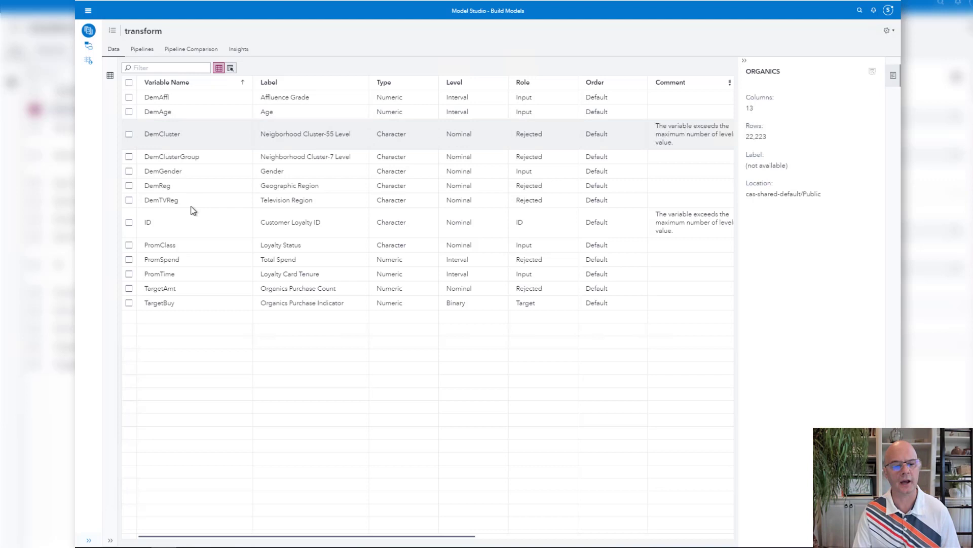
- Give PromTime a Log transformation, then select DemAffl to edit its properties
left_click(165, 276)
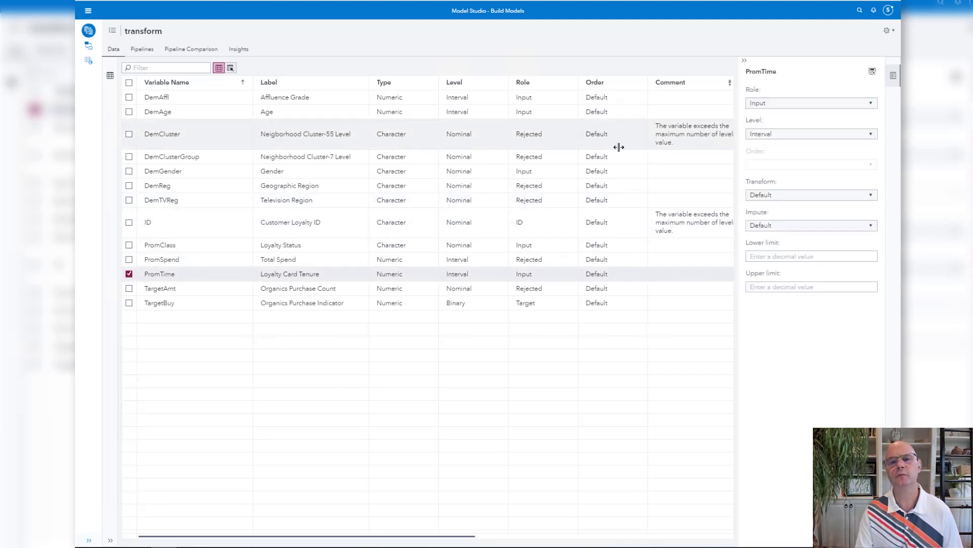
left_click(786, 196)
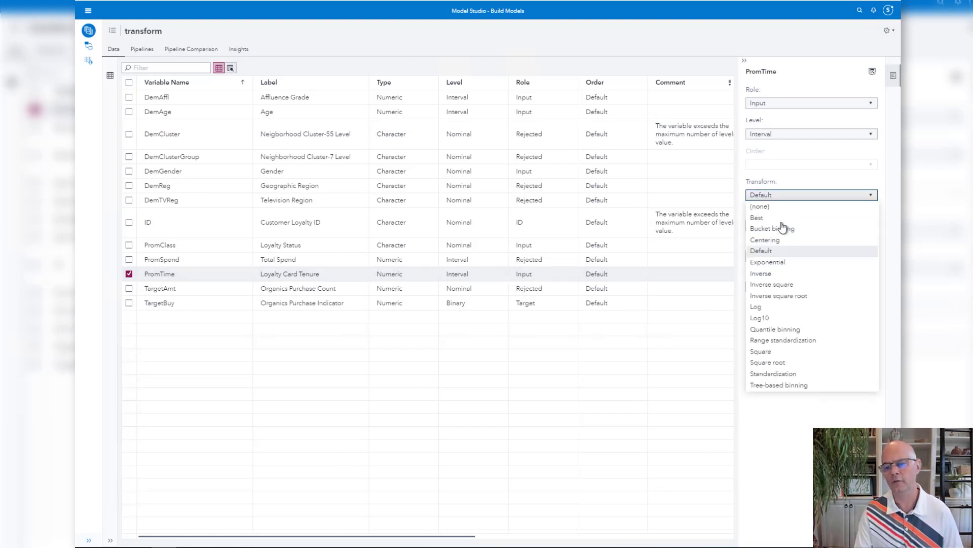
left_click(776, 309)
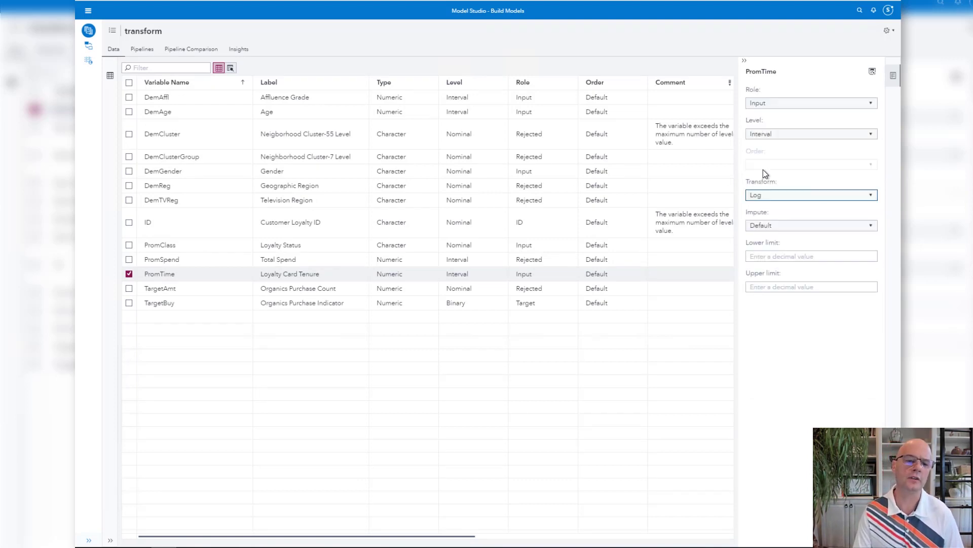
left_click(158, 97)
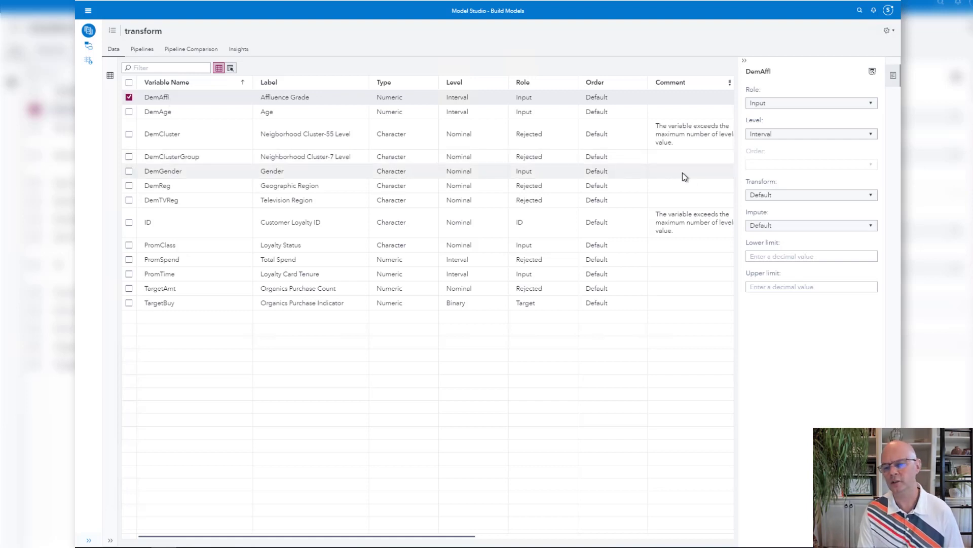
- Change DemAffl's Transform property to Best and go back to the Pipelines view
left_click(770, 196)
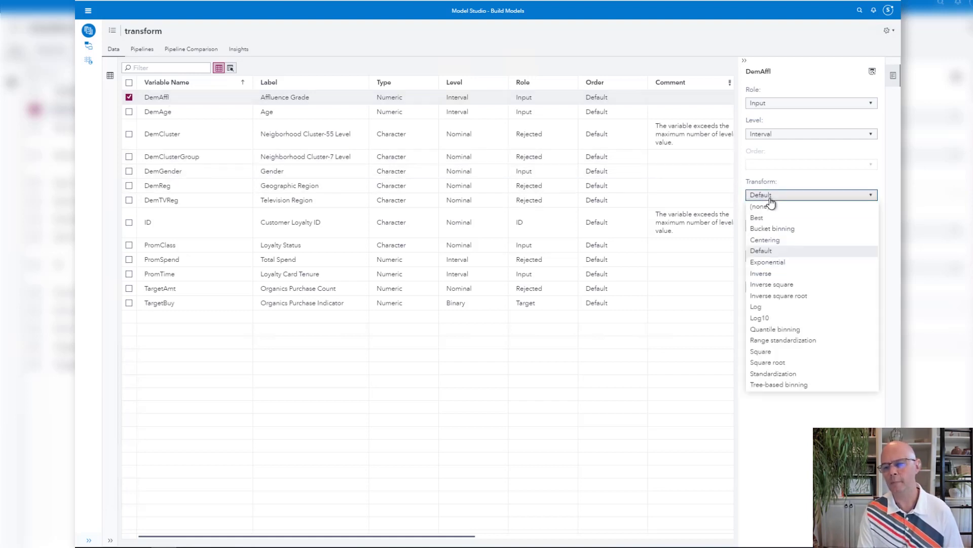
left_click(766, 217)
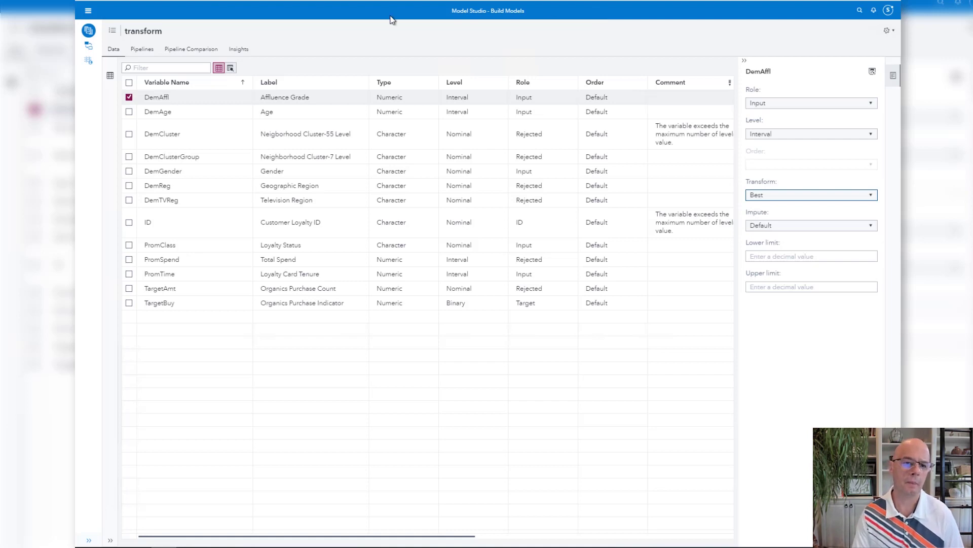
left_click(142, 49)
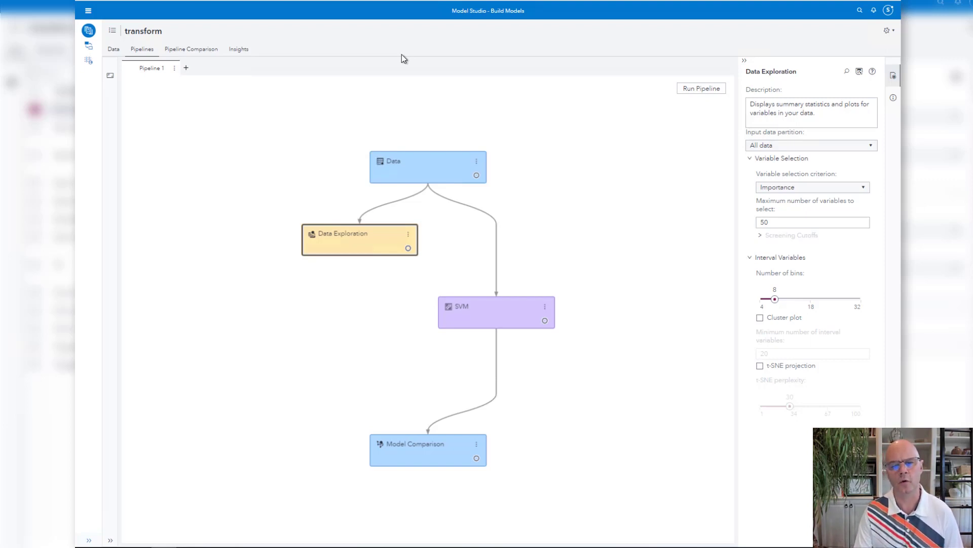
- Add a Transformations child node under Data and select it to show its properties
right_click(431, 162)
mouse_move(462, 171)
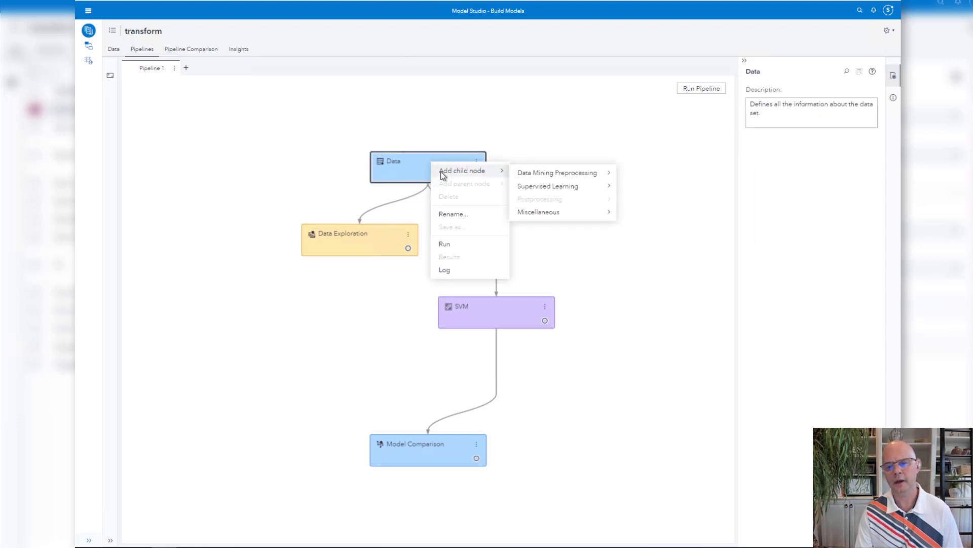
mouse_move(558, 173)
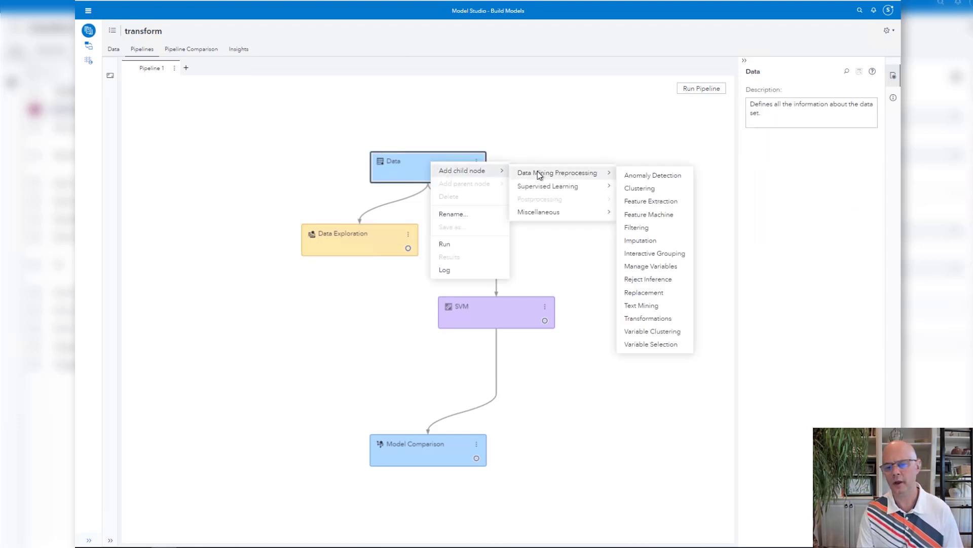
left_click(648, 318)
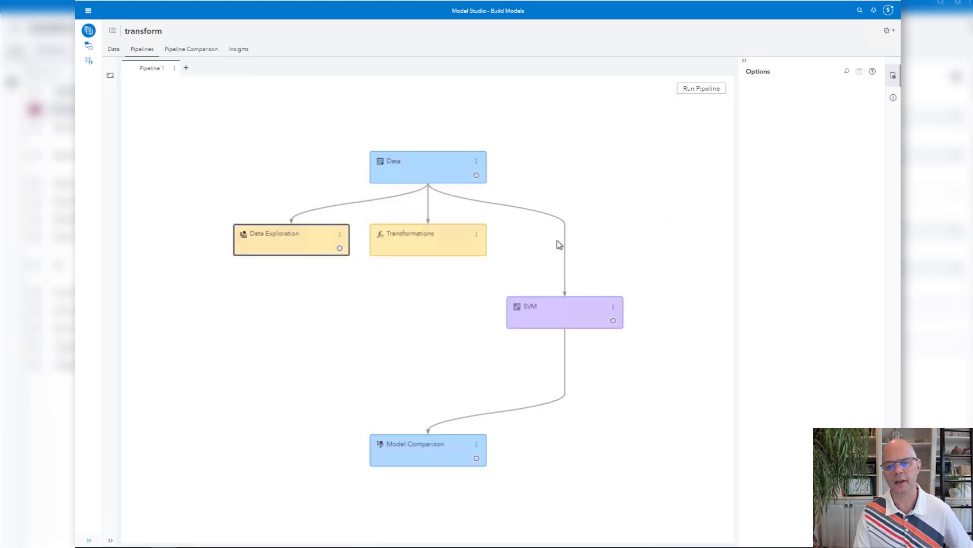
left_click(438, 244)
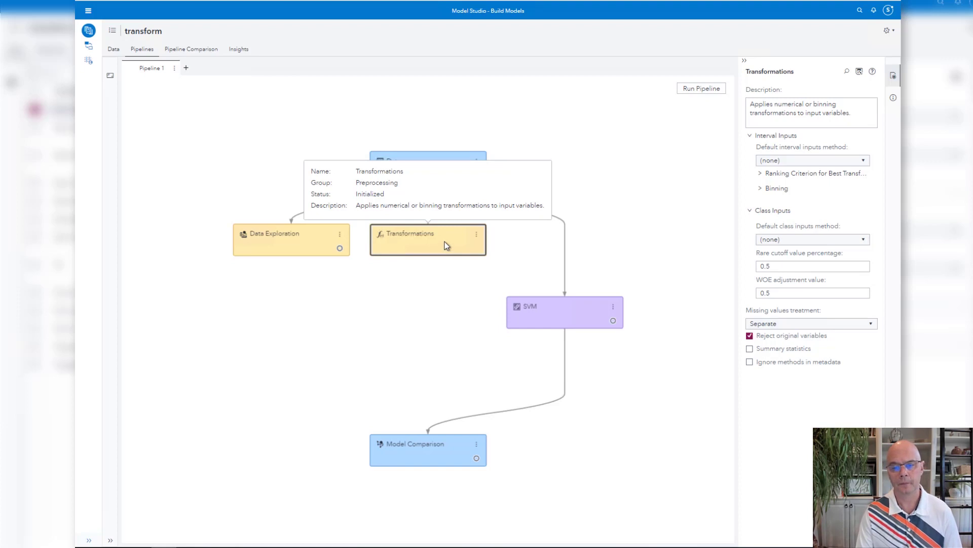
- Run the Transformations node so Data and Transformations both finish
right_click(446, 243)
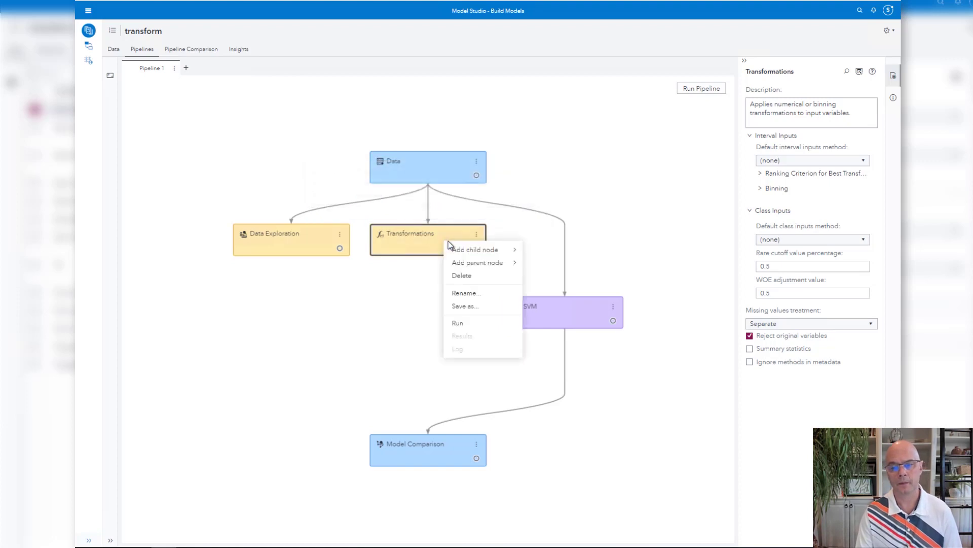
left_click(465, 324)
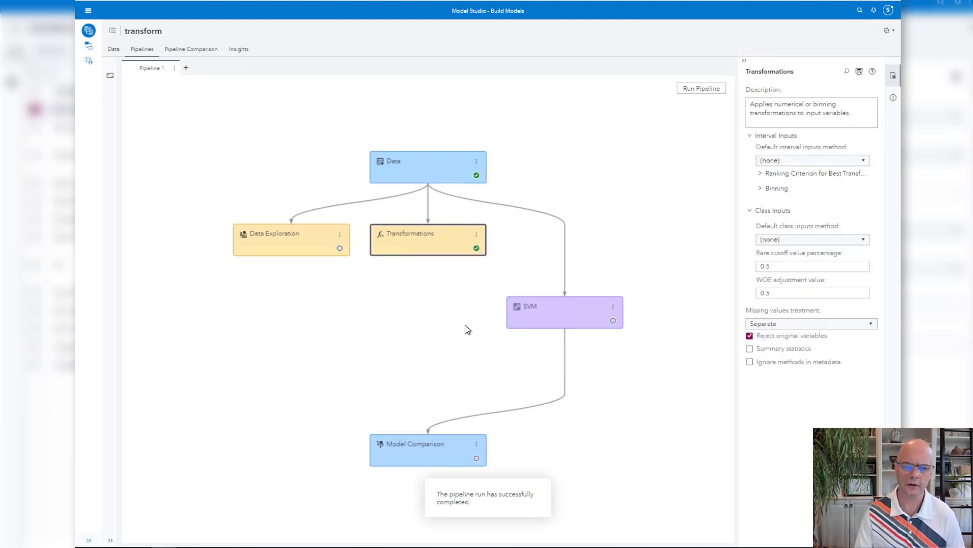
right_click(430, 245)
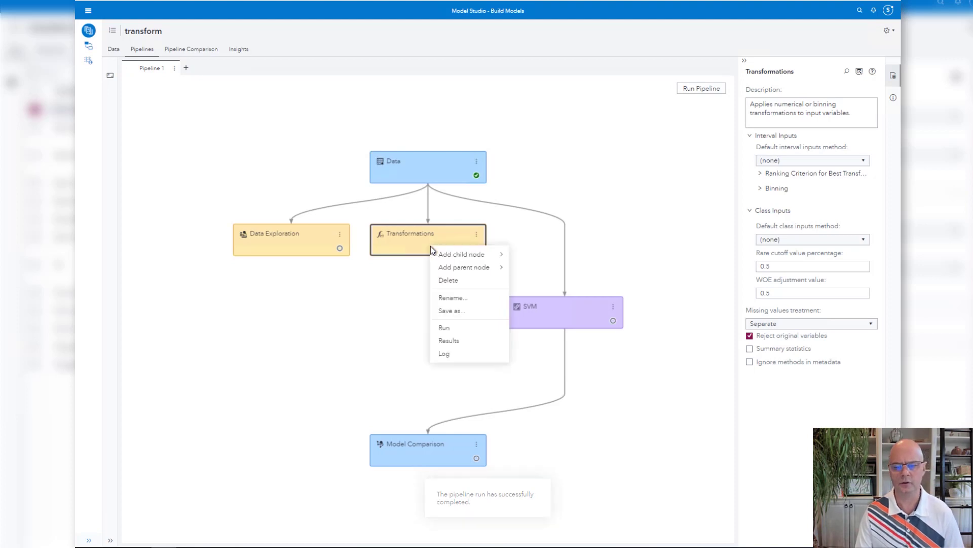
left_click(458, 341)
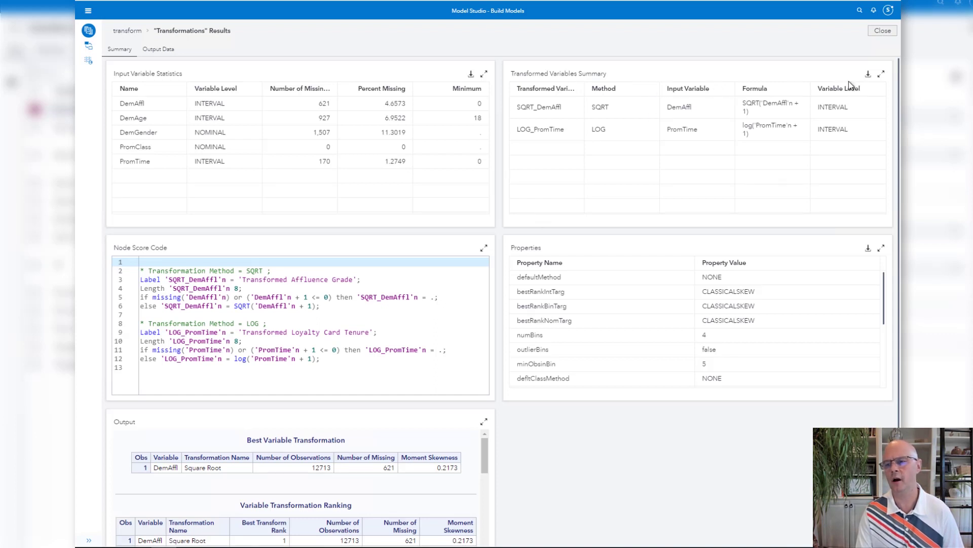
left_click(881, 74)
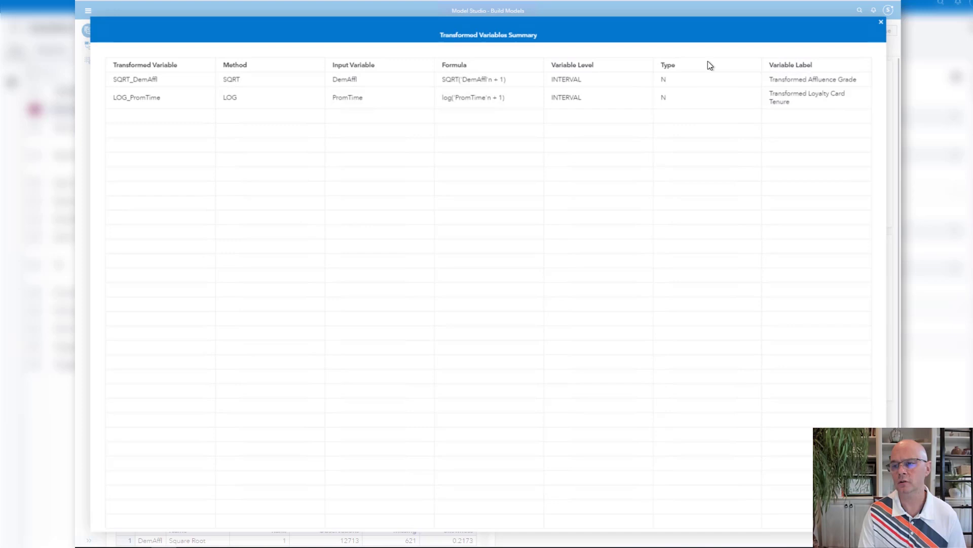
left_click(880, 27)
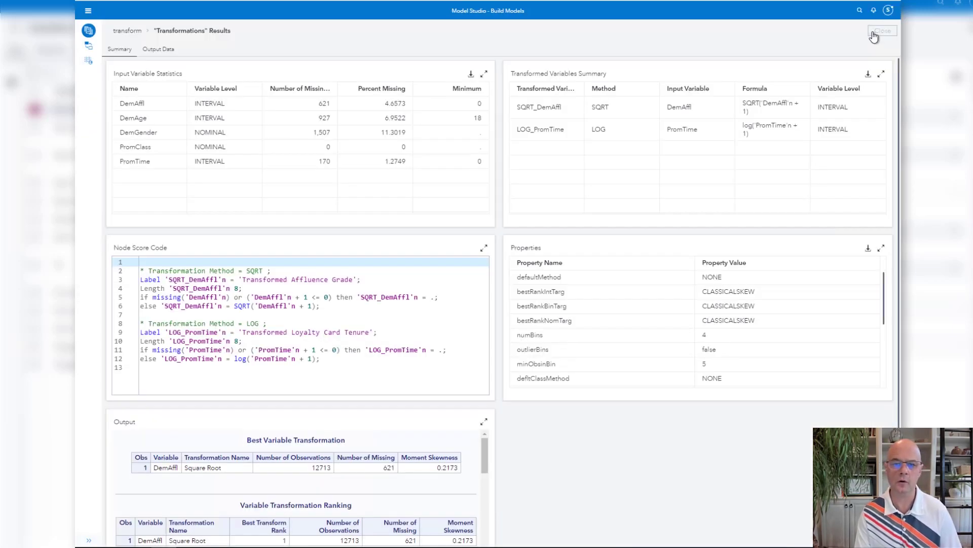
- Leave the Transformations results and add a Data Exploration (1) child under Transformations
left_click(875, 34)
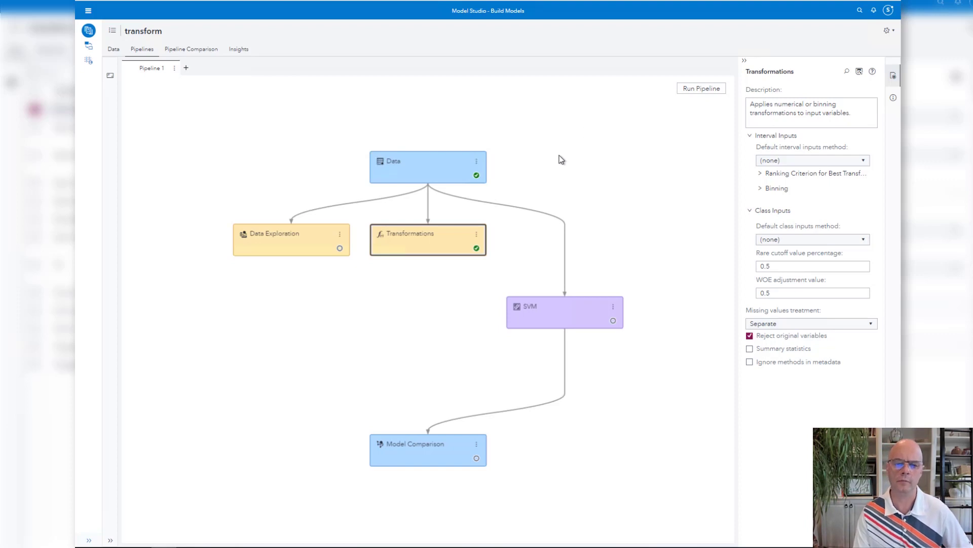
right_click(422, 250)
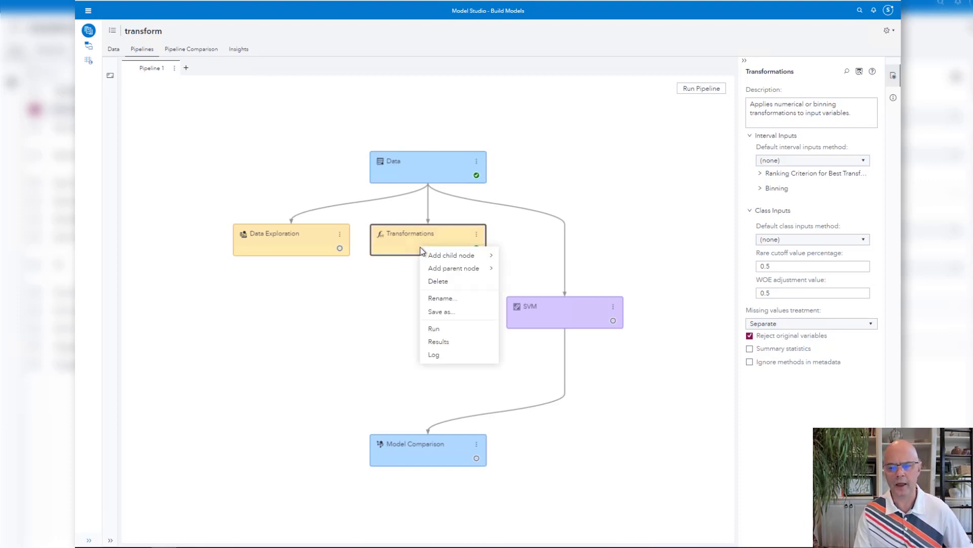
mouse_move(452, 255)
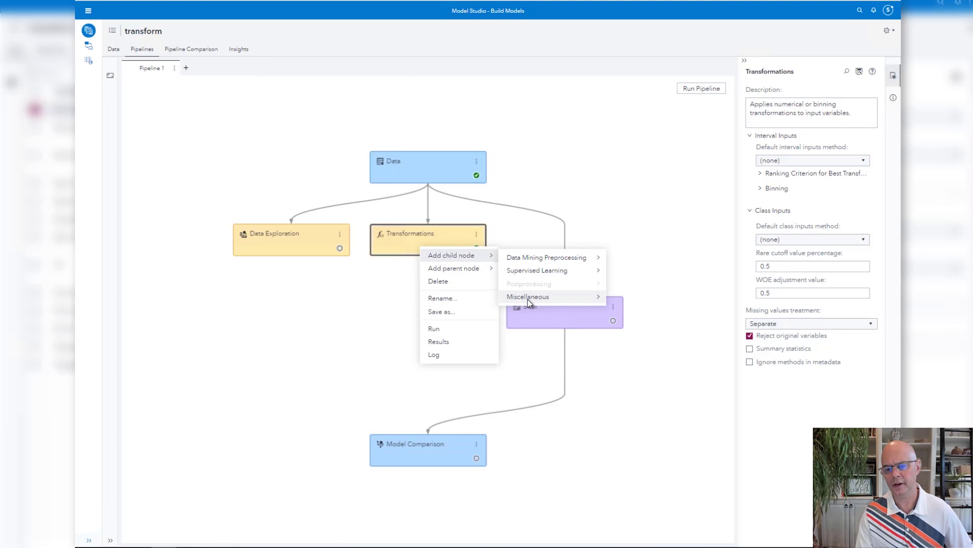
mouse_move(528, 296)
left_click(627, 298)
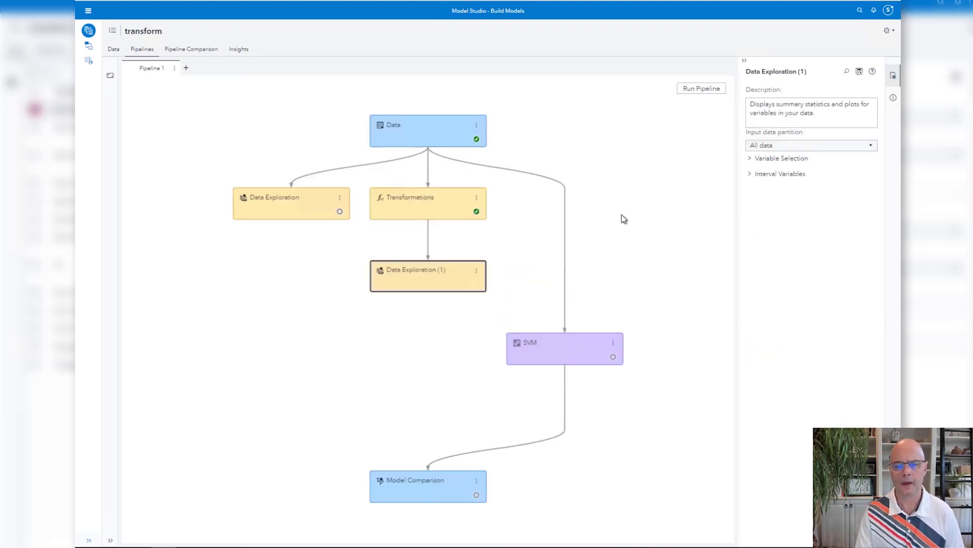
- Run the Data Exploration (1) node to successful completion
right_click(398, 279)
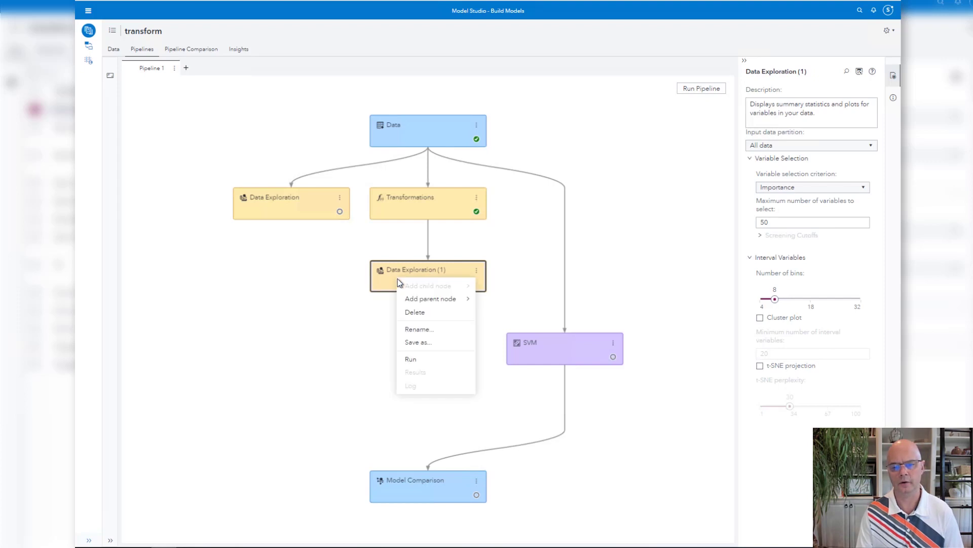
left_click(411, 359)
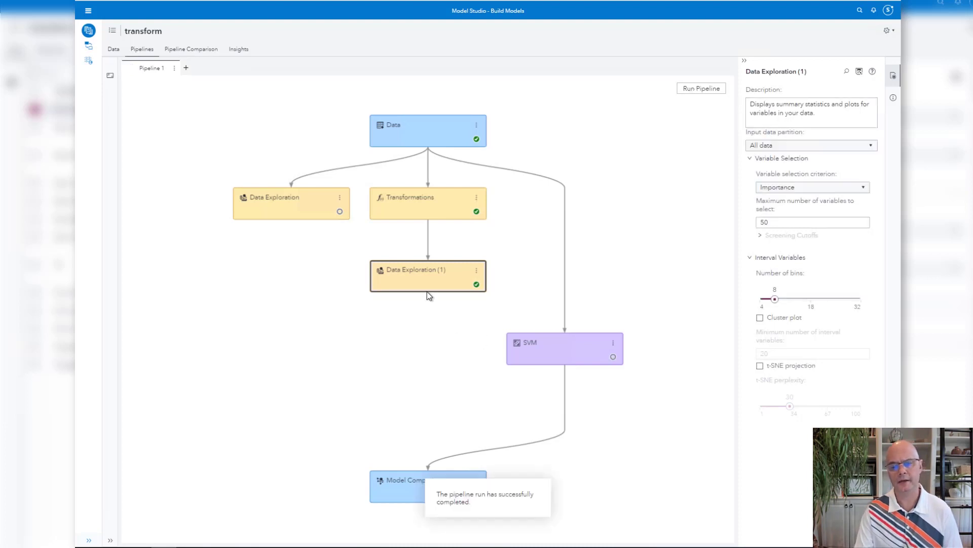
right_click(423, 278)
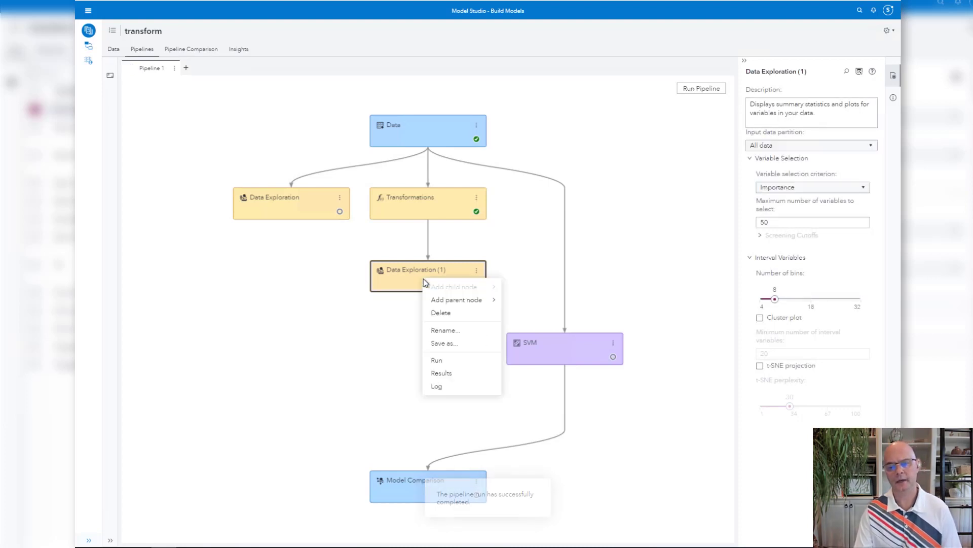
- View Data Exploration (1) results, enlarging the skewness-kurtosis chart for LOG_PromTime and SQRT_DemAffl
left_click(441, 374)
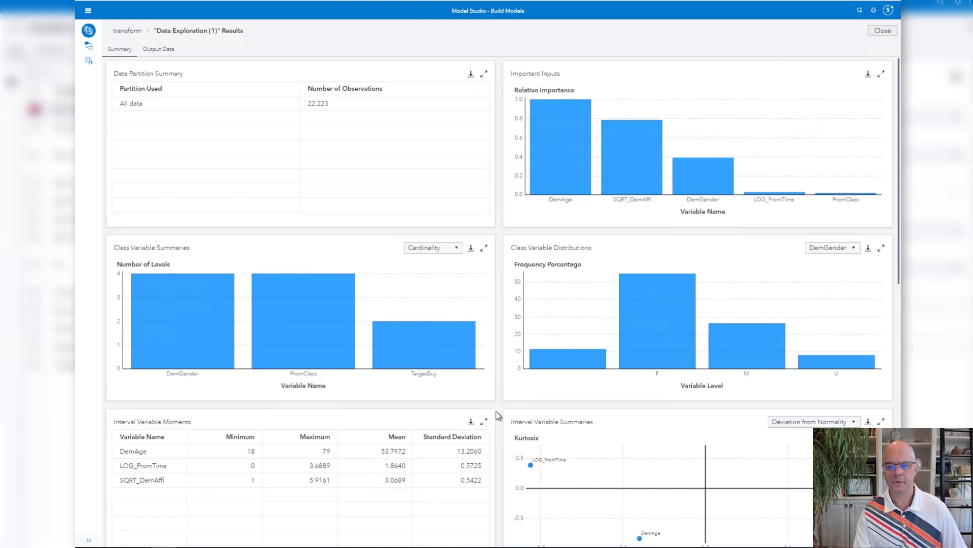
scroll(498, 414, "down", 3)
scroll(496, 415, "down", 2)
scroll(495, 415, "down", 1)
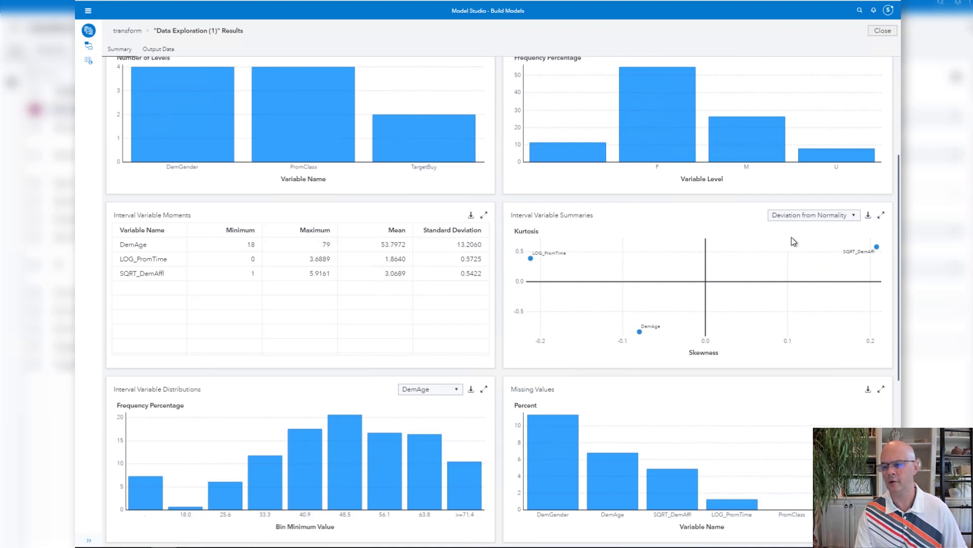
left_click(883, 218)
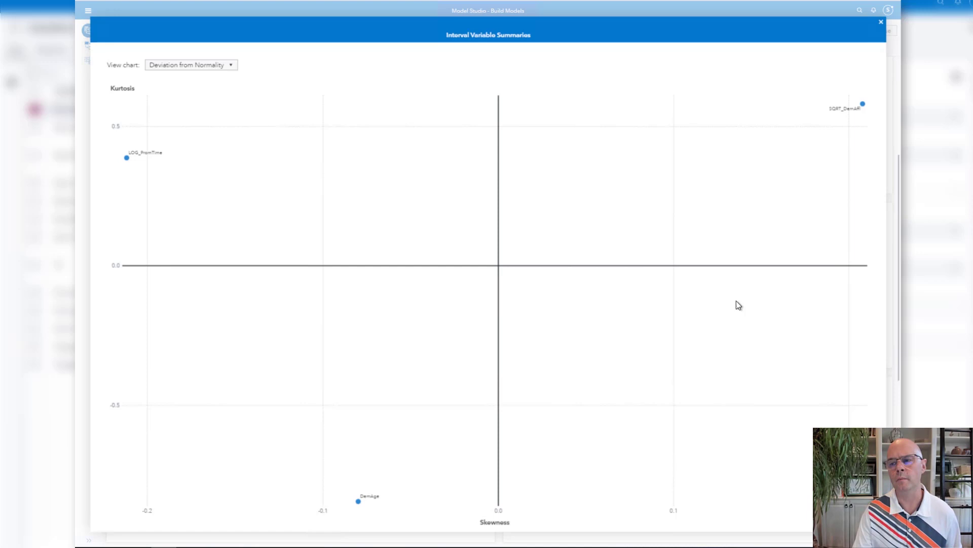
left_click(883, 29)
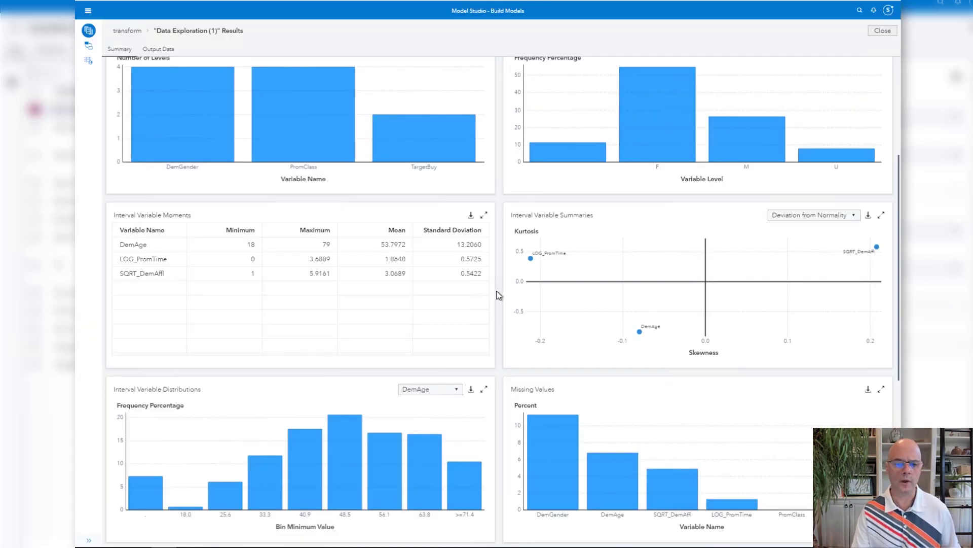
scroll(498, 295, "down", 3)
scroll(498, 294, "down", 2)
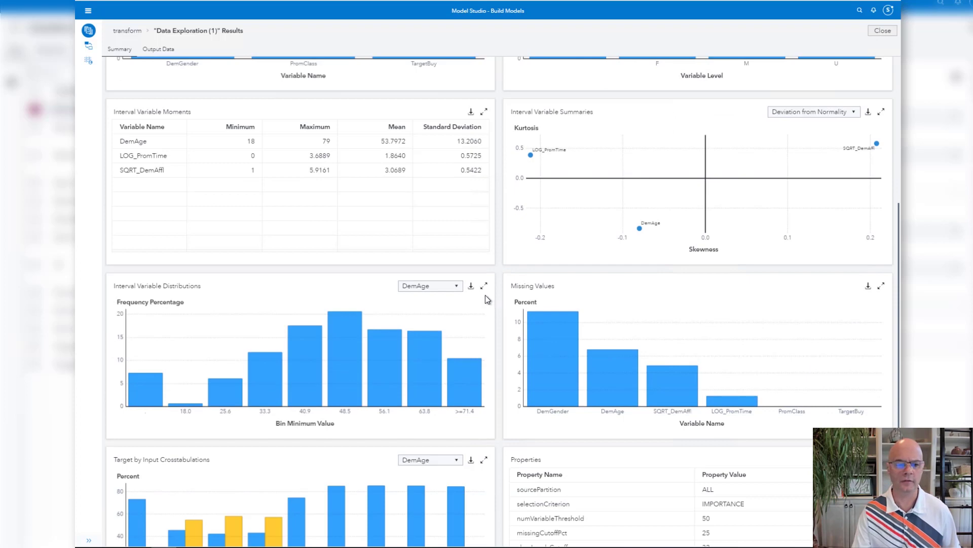
- Enlarge the Interval Variable Distributions chart and view the LOG_PromTime and SQRT_DemAffl histograms
left_click(484, 286)
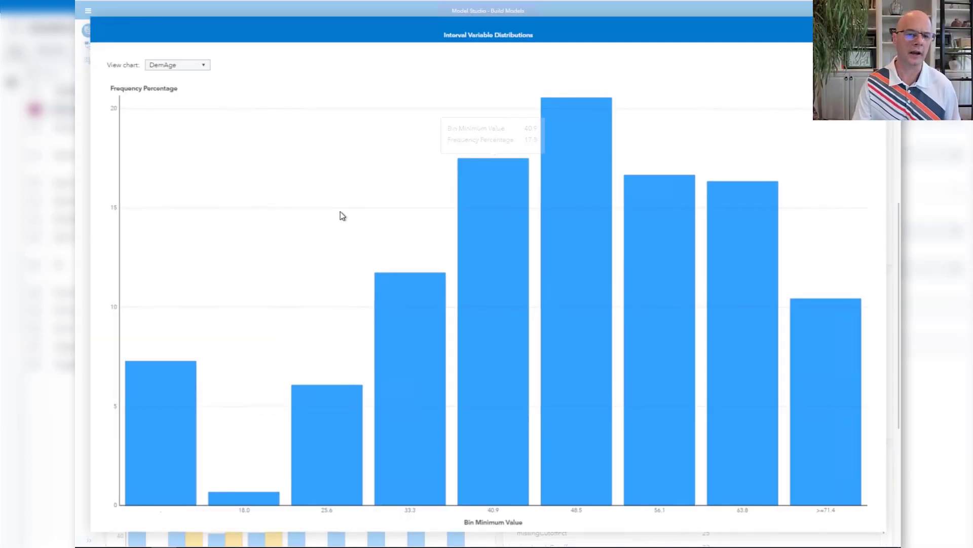
left_click(203, 65)
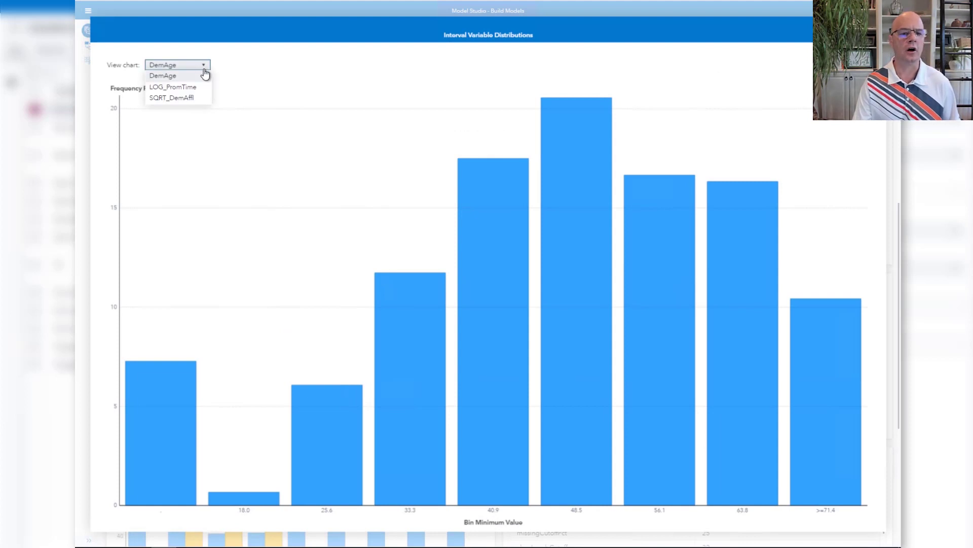
left_click(172, 87)
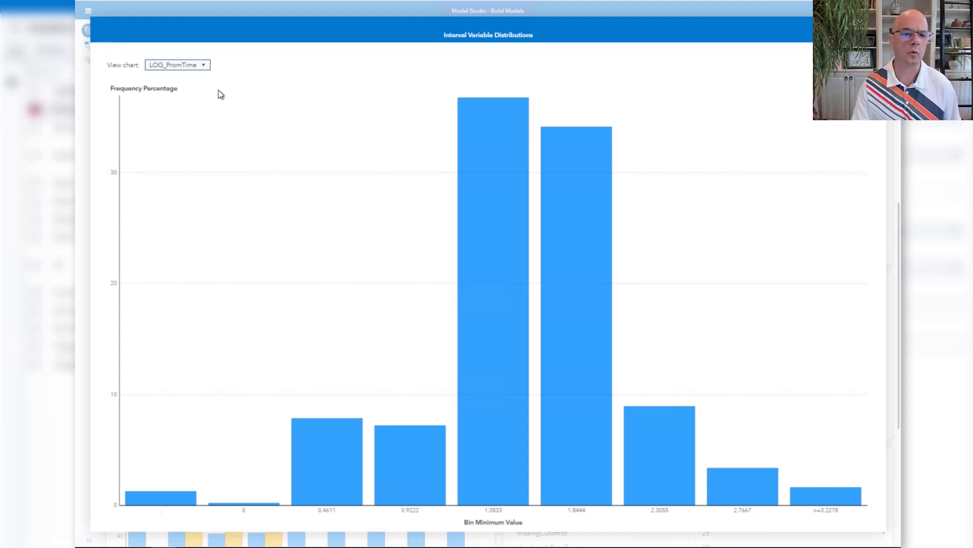
left_click(204, 65)
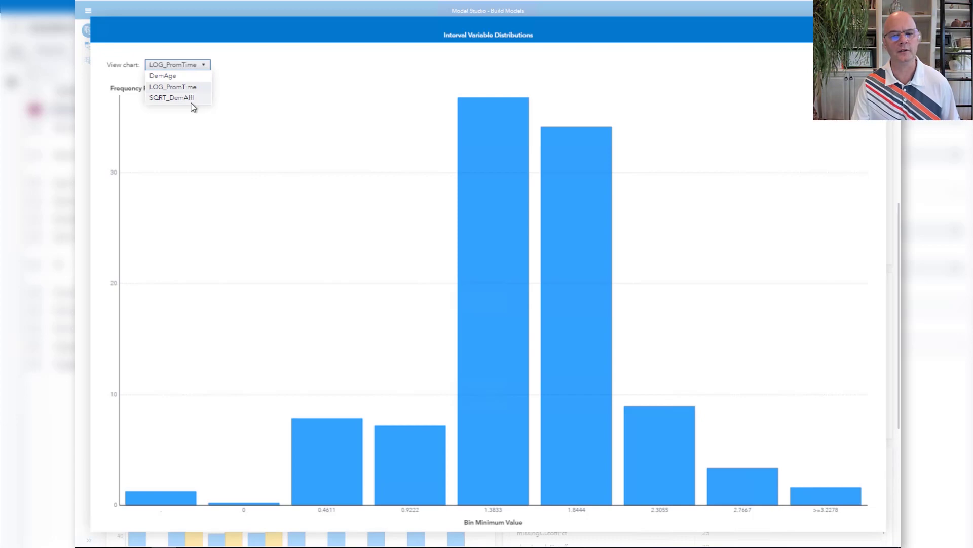
left_click(172, 99)
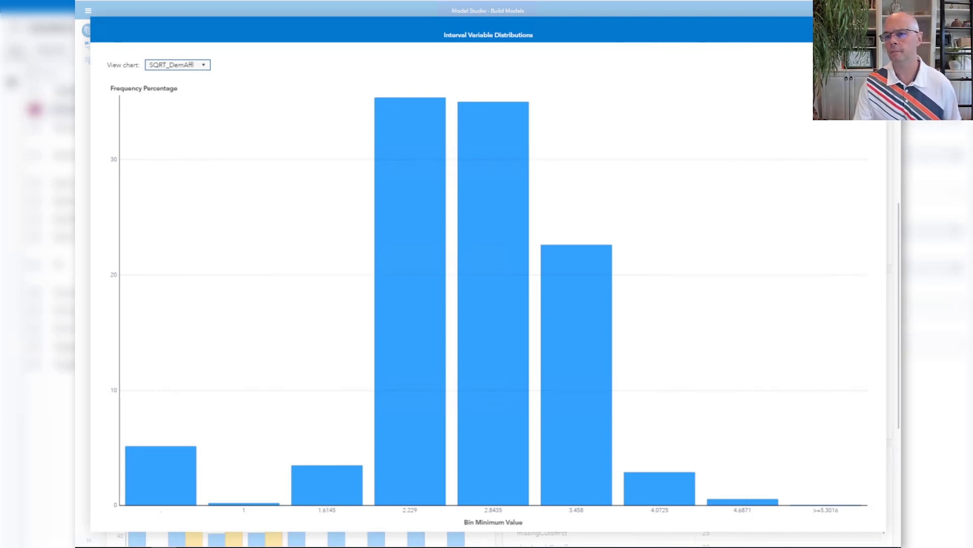
left_click(807, 45)
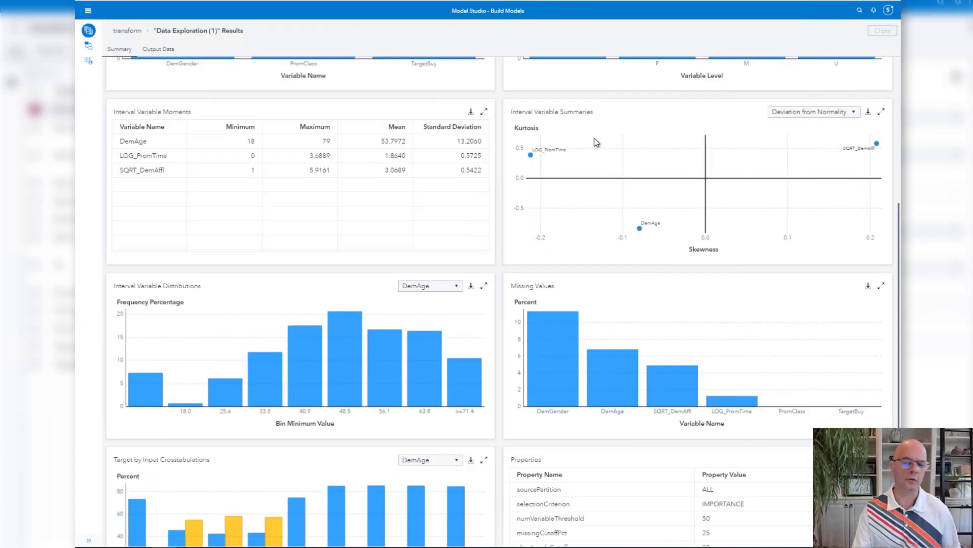
- Add an SVM child node under Transformations and run the entire pipeline
key("Escape")
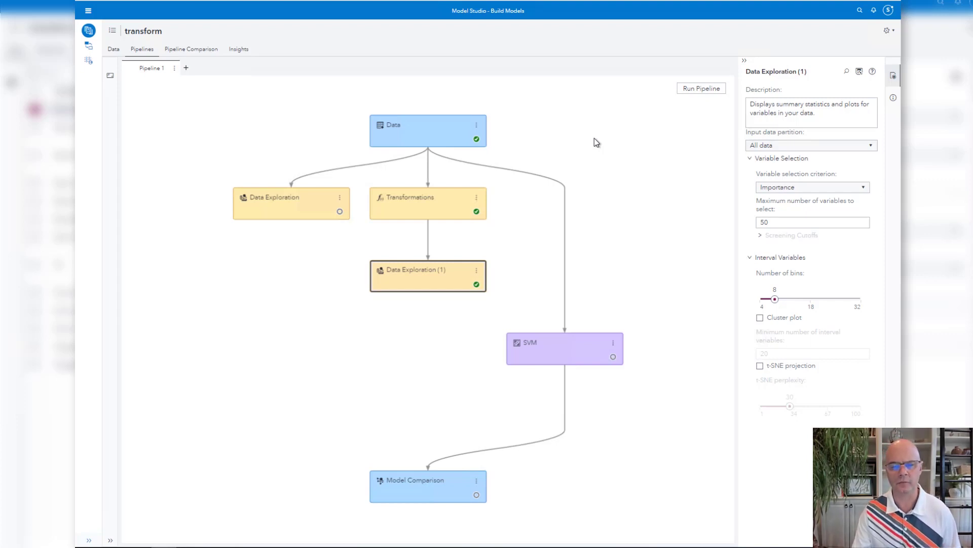
right_click(431, 207)
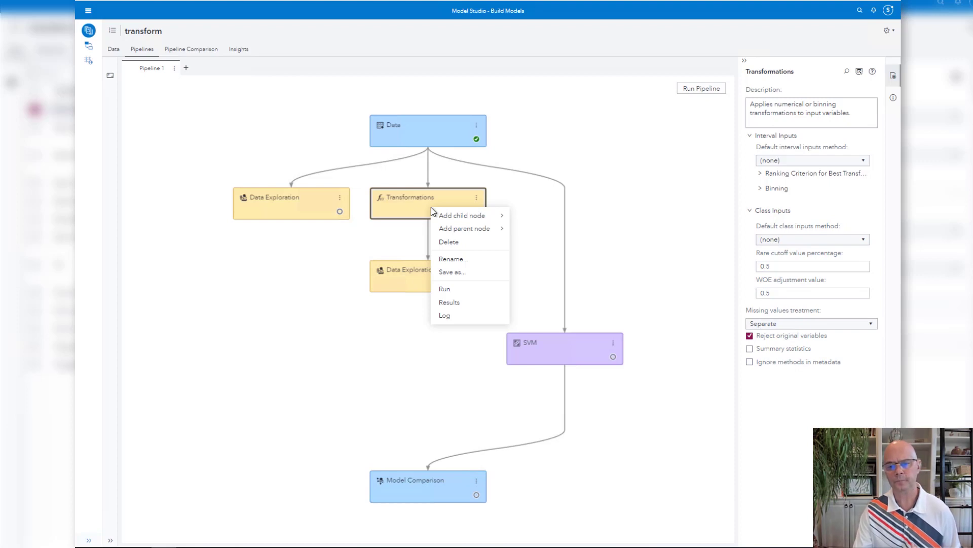
mouse_move(548, 231)
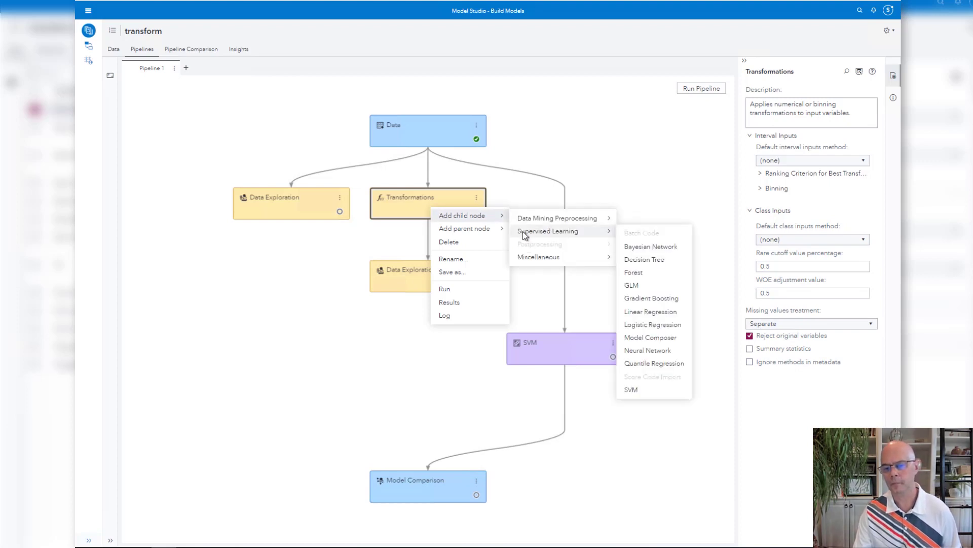
left_click(634, 391)
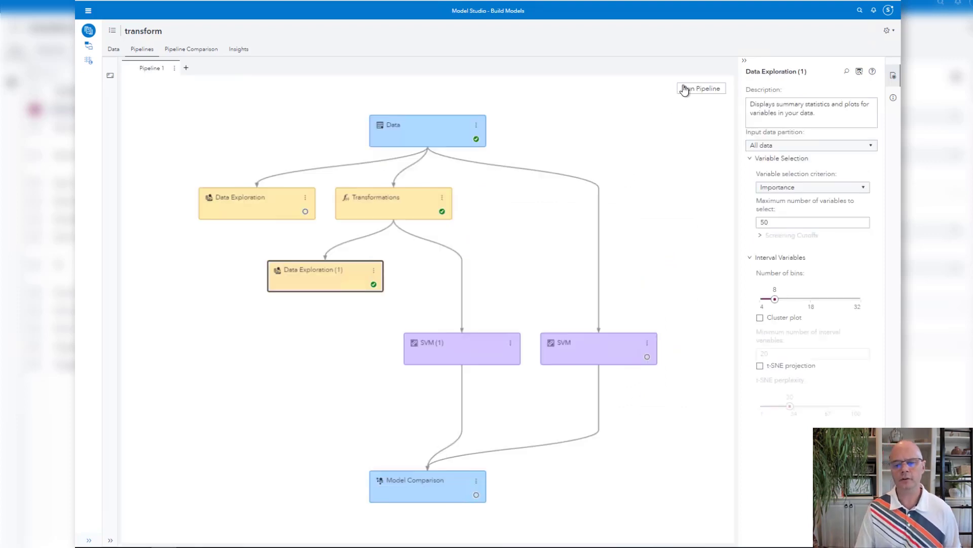
left_click(700, 88)
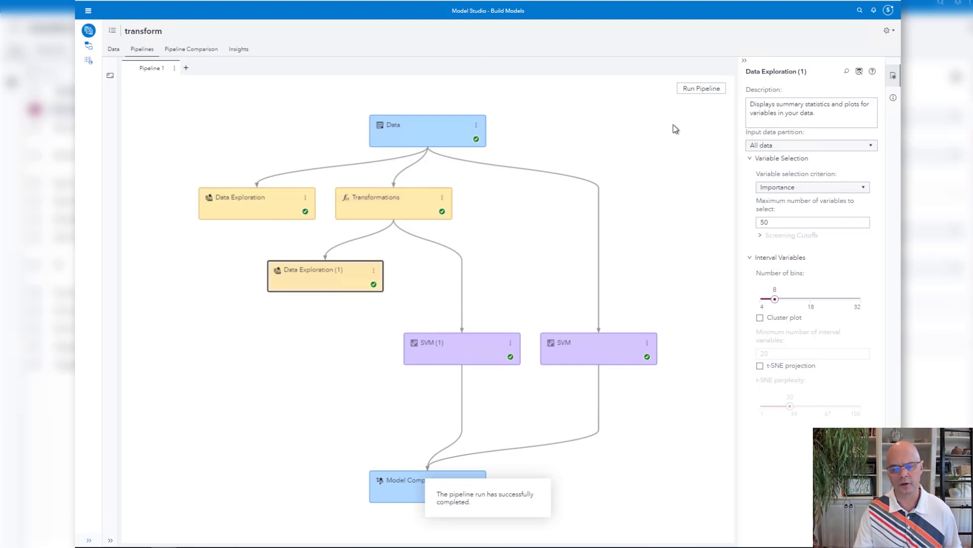
- Open the results of the Model Comparison node
right_click(396, 485)
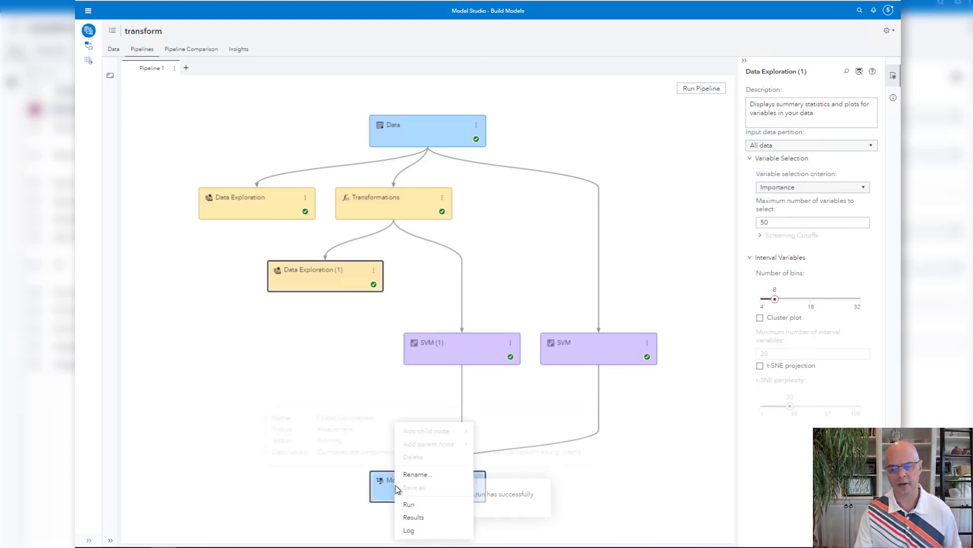
left_click(421, 518)
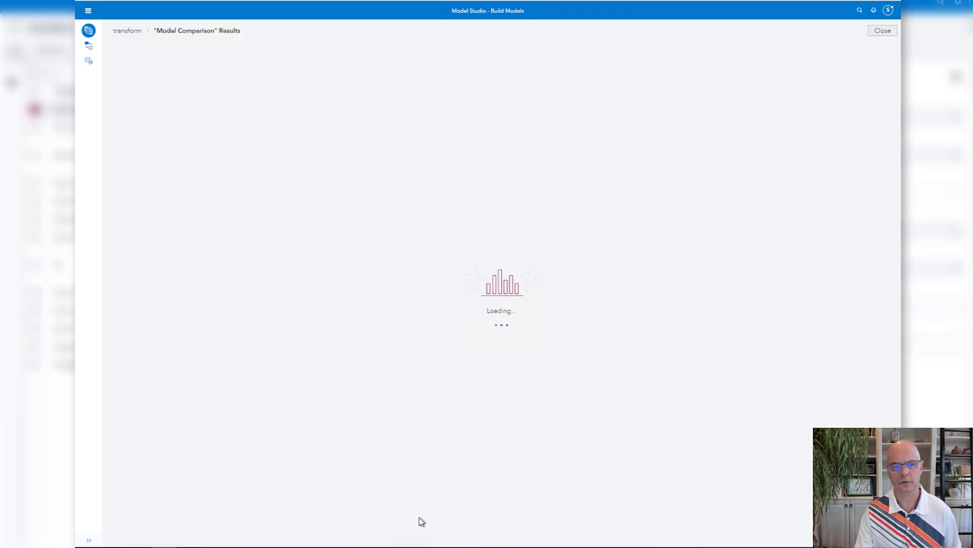